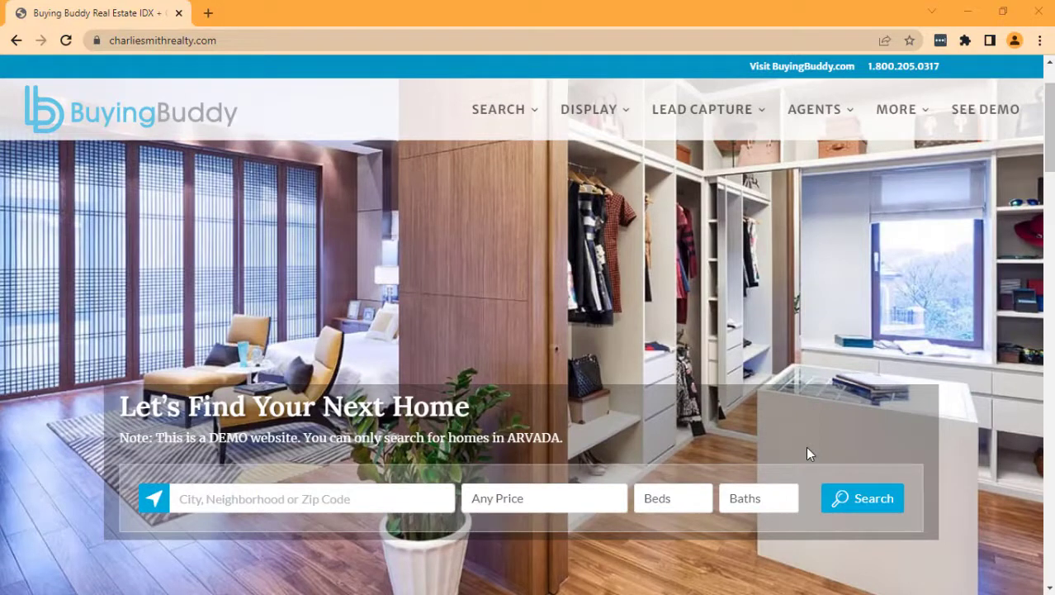
Run a demo-site property search, show the map beside results, and browse the listings.
click(867, 500)
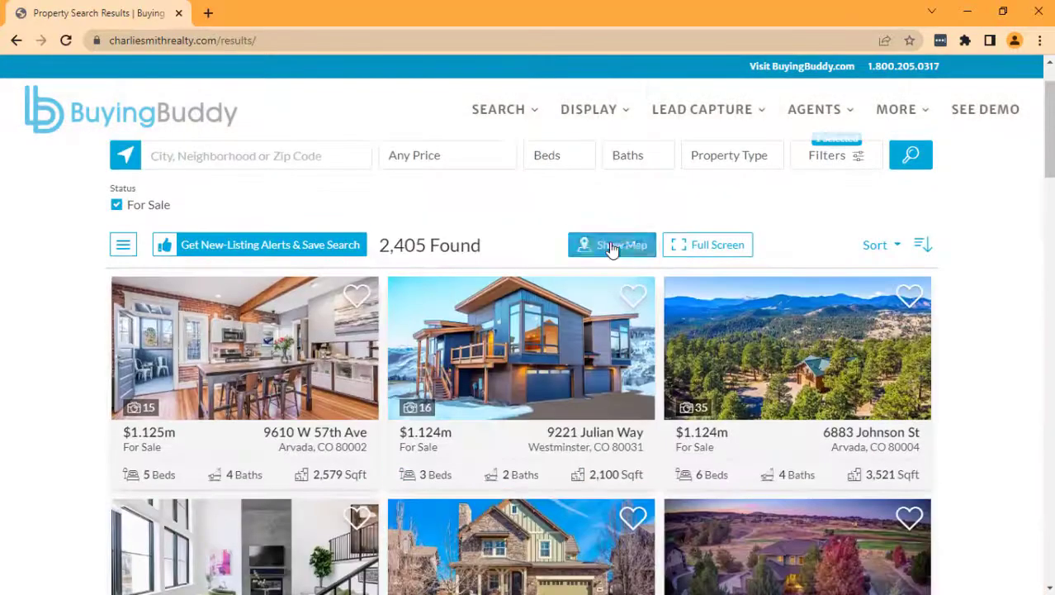
click(611, 248)
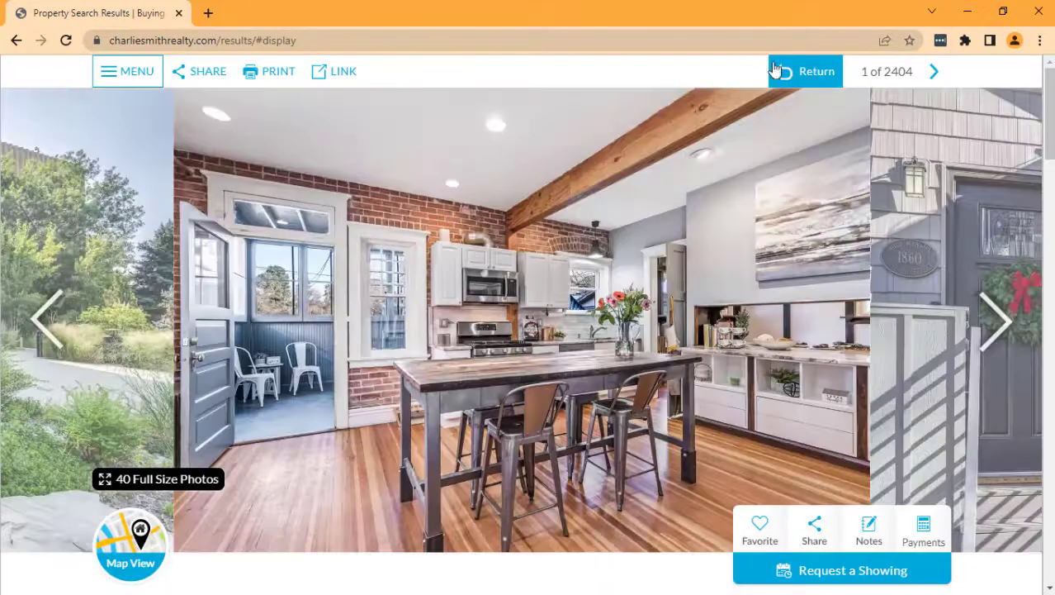
click(774, 70)
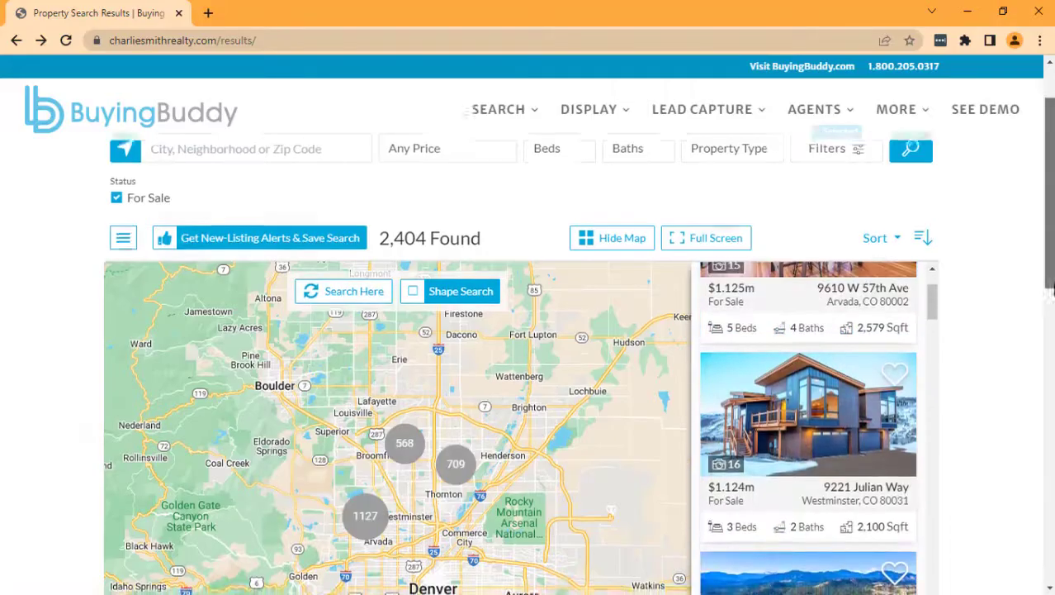
scroll(1050, 291, down, 1)
scroll(1051, 290, down, 1)
scroll(1050, 291, down, 1)
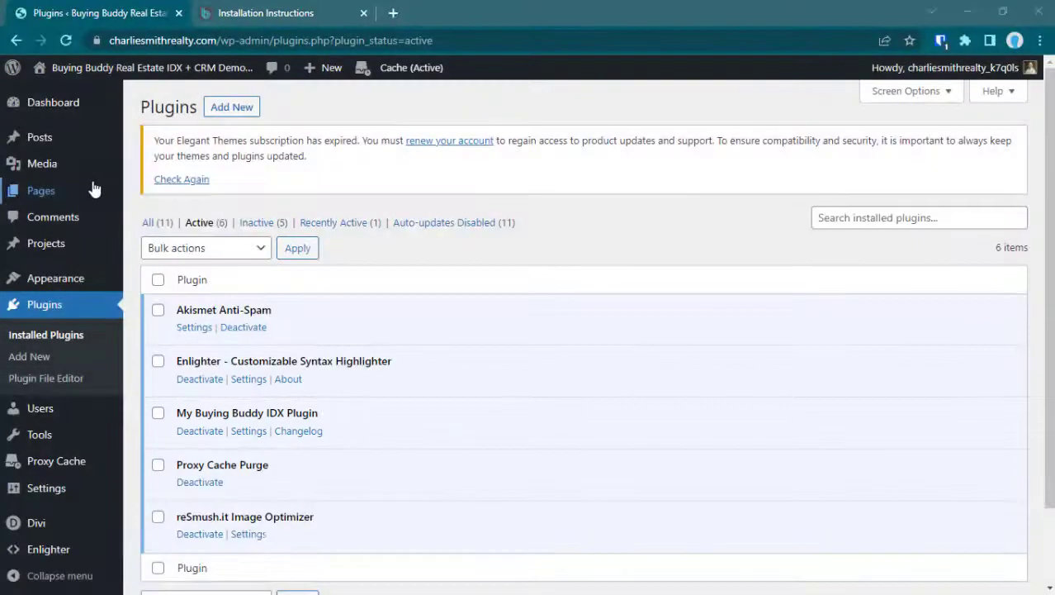
Go to the WordPress Pages list showing the site's 120 pages.
mouse_move(40, 190)
click(55, 198)
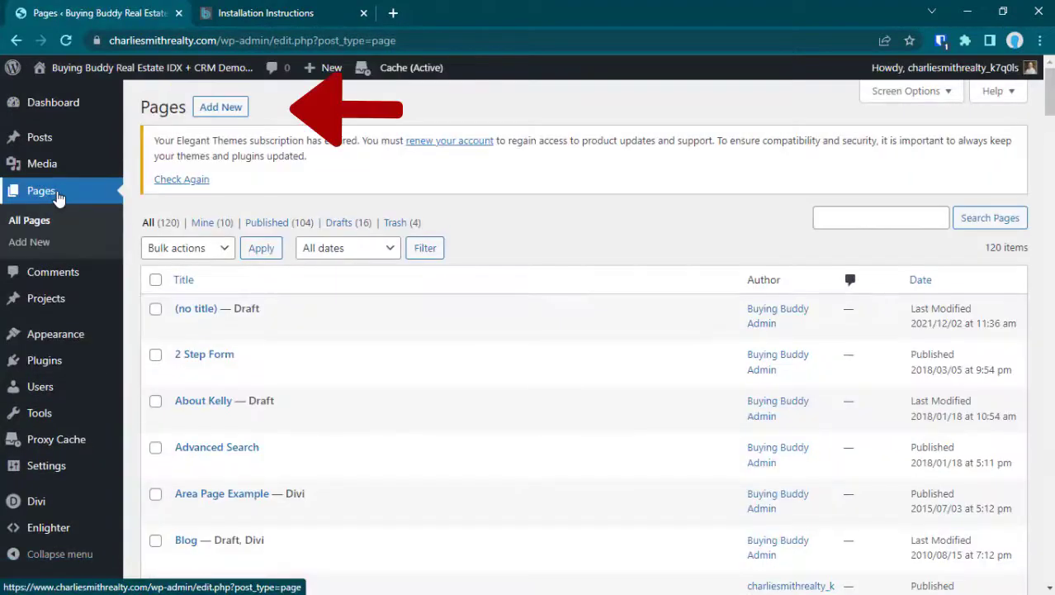
Add new pages titled 'Results' and 'Details' and publish them.
click(221, 106)
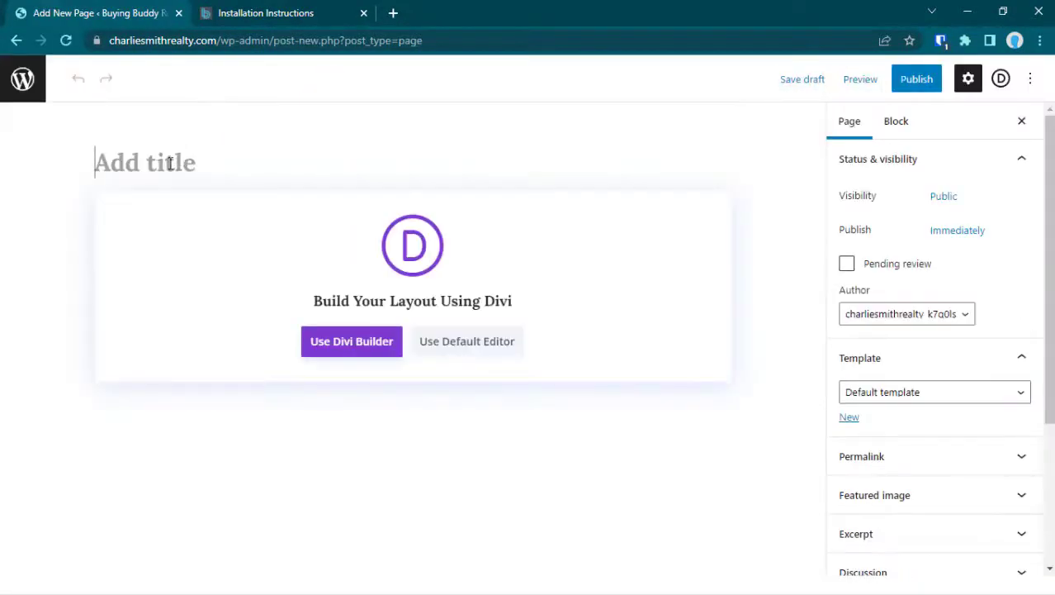
text(Results)
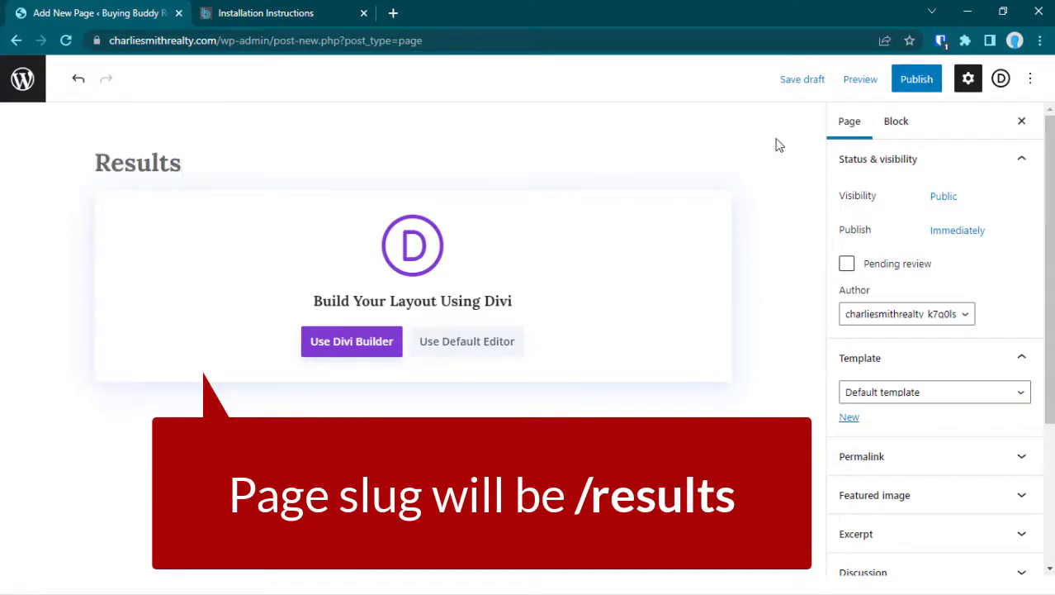
text(e)
text(tails)
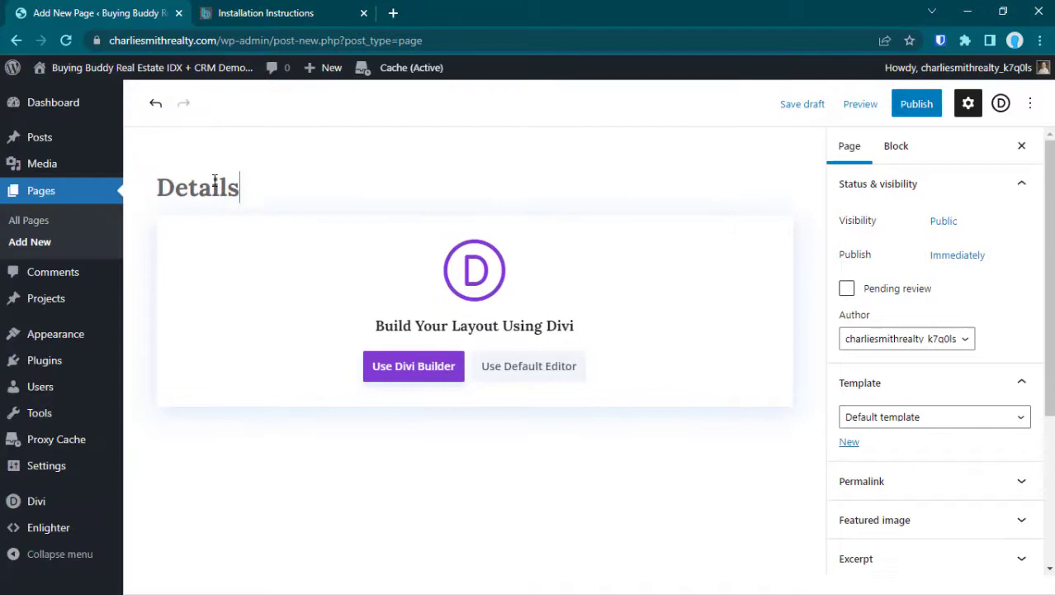
click(925, 105)
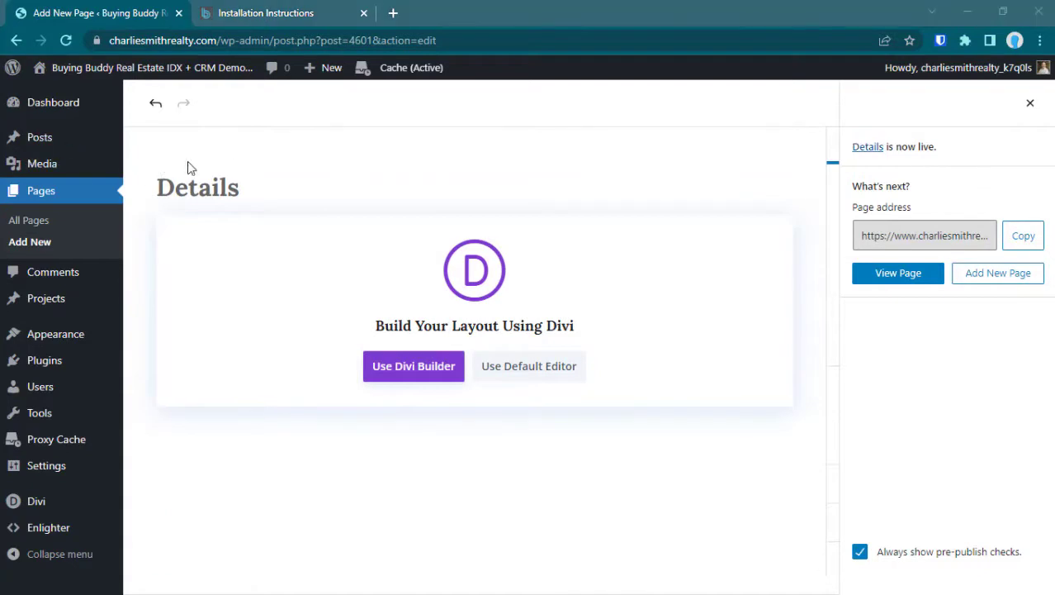
Copy the default ListingResults shortcode from the RESULTS section of the widget library.
click(265, 12)
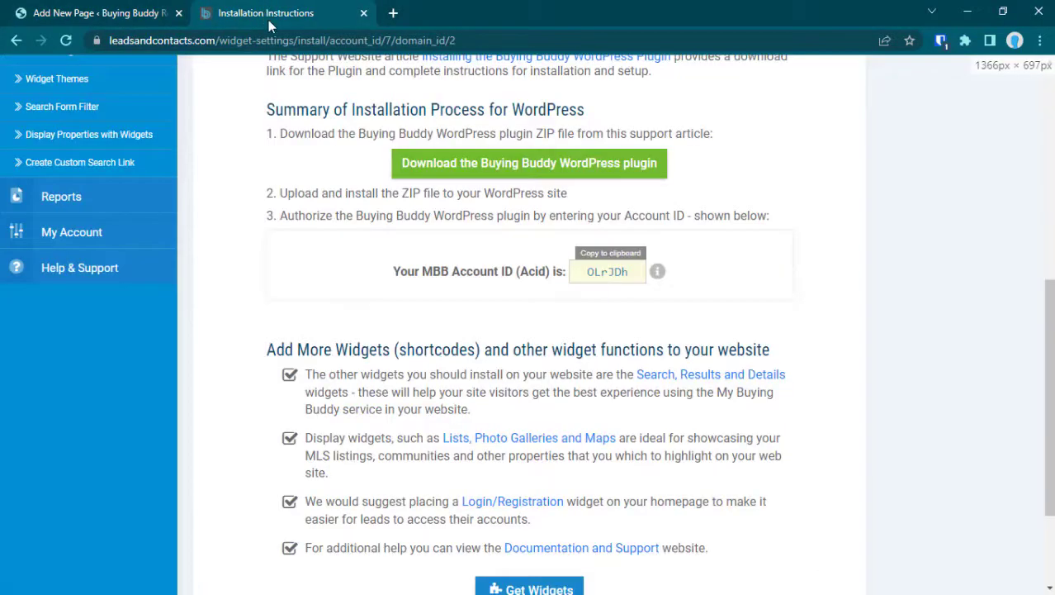
scroll(328, 132, up, 2)
scroll(307, 175, up, 4)
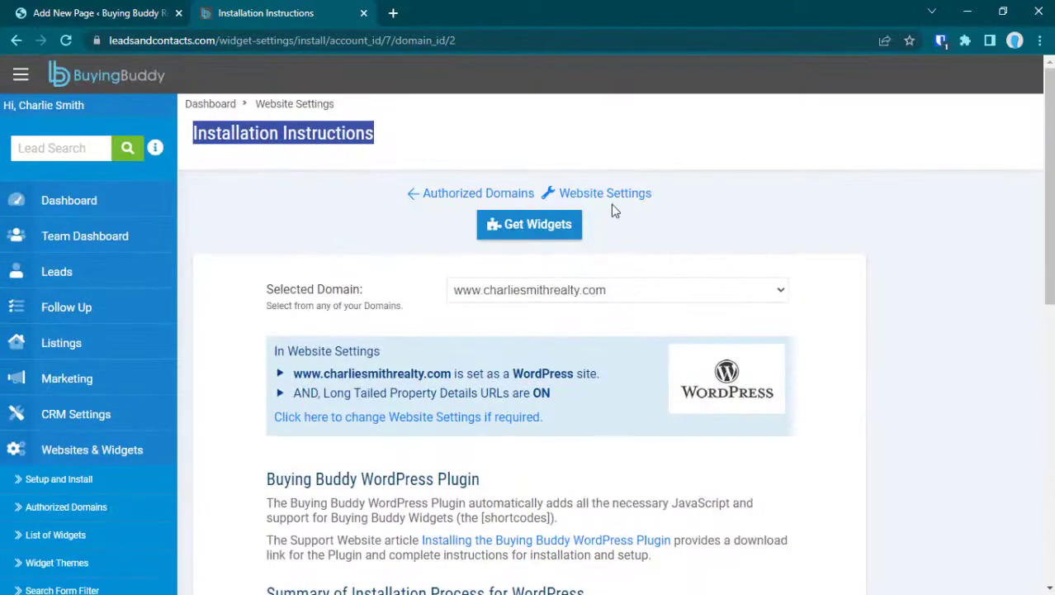
click(564, 236)
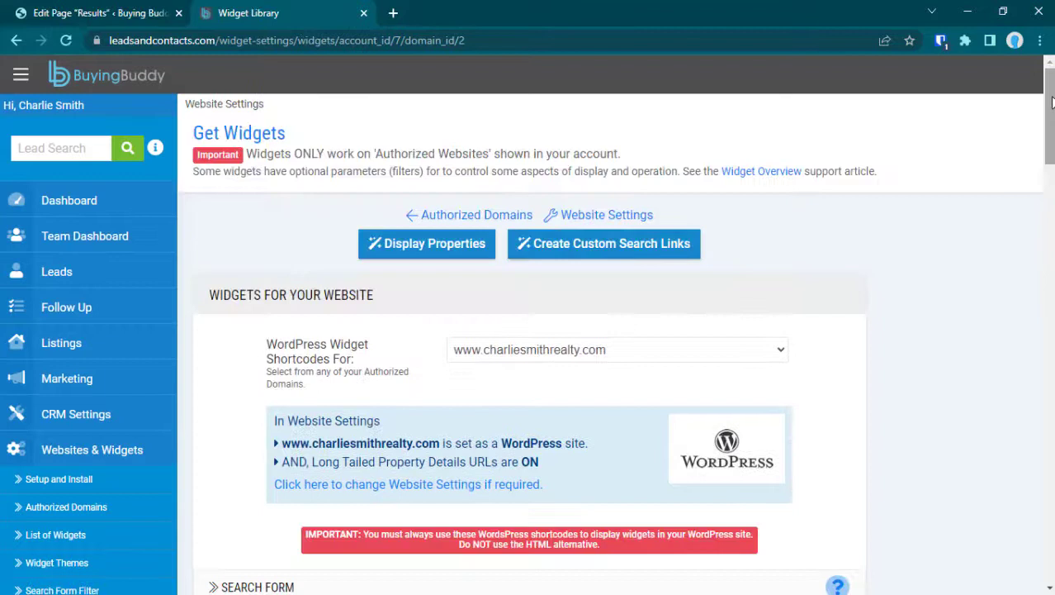
drag(1052, 101, 1030, 219)
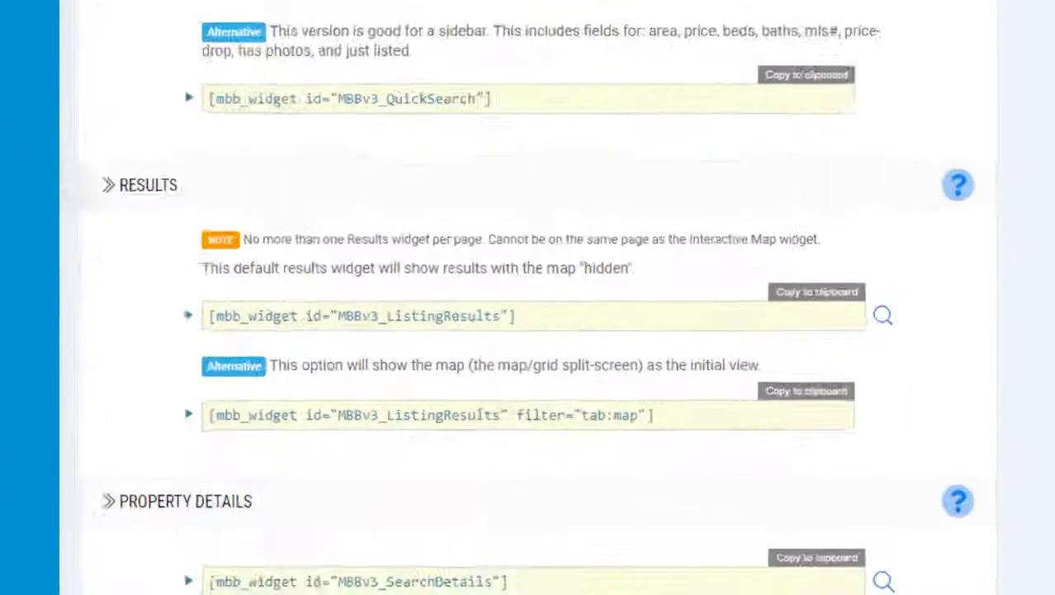
drag(559, 222, 165, 206)
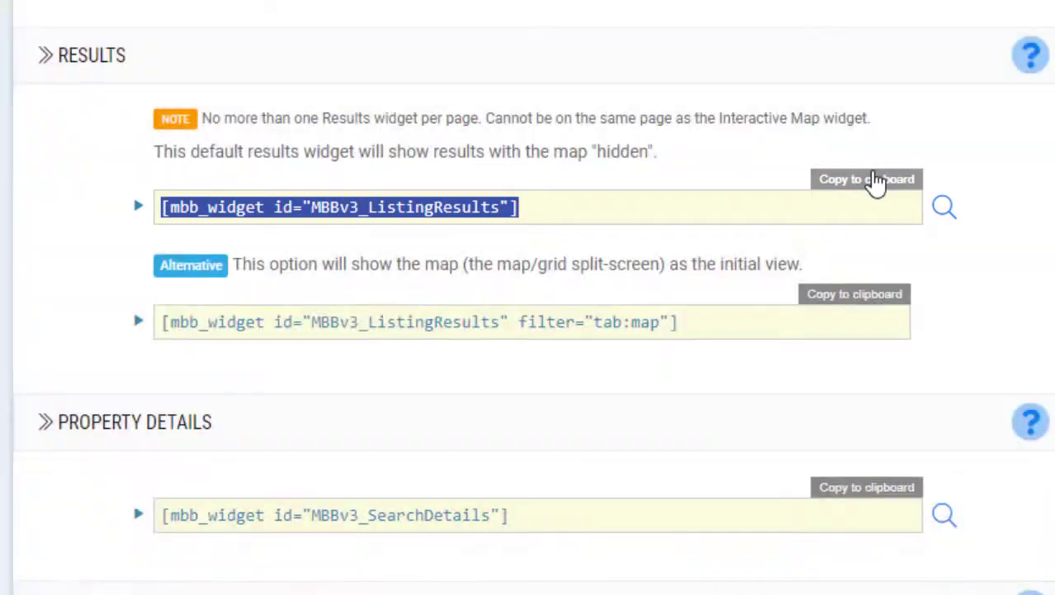
click(874, 184)
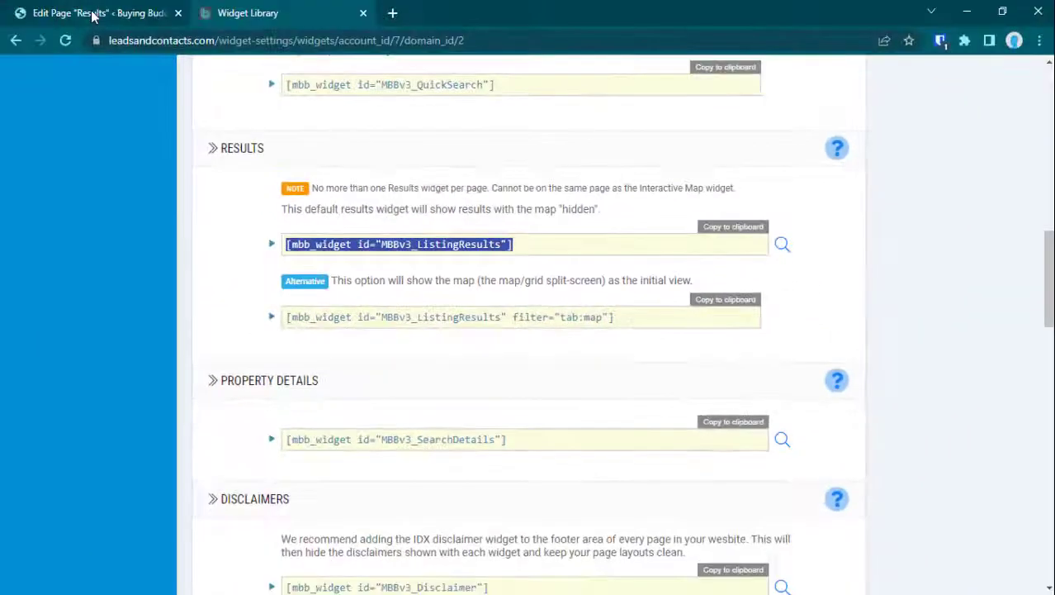
Paste the ListingResults shortcode into the Results page and update it.
click(93, 16)
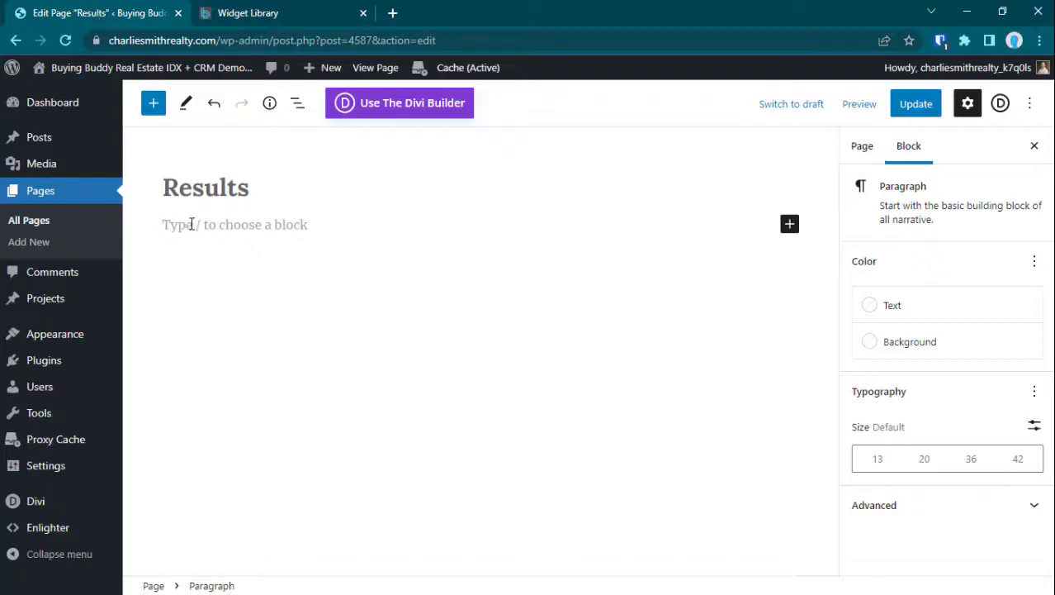
key(ctrl+v)
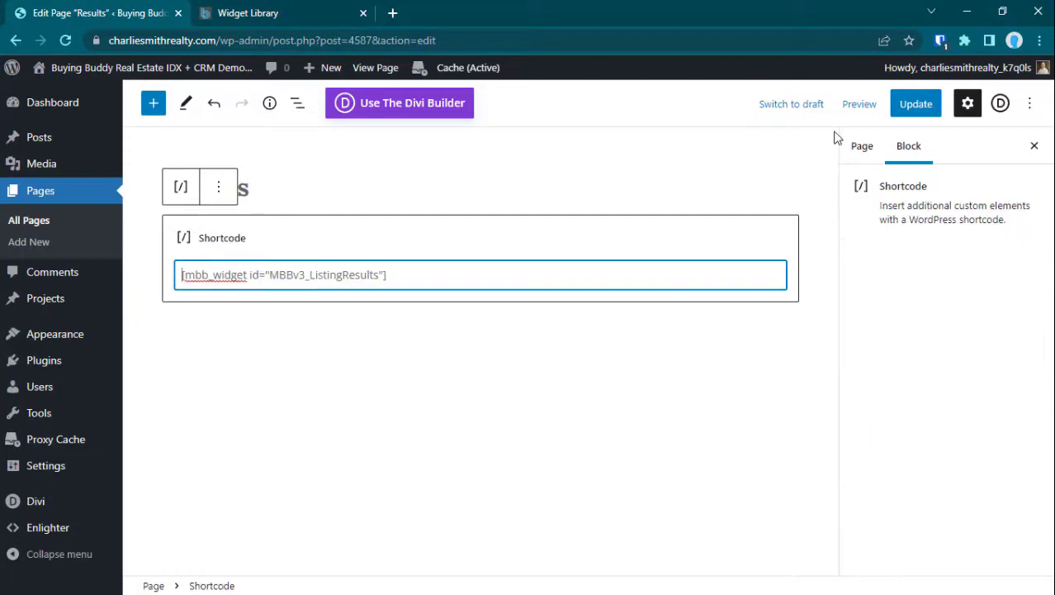
click(913, 105)
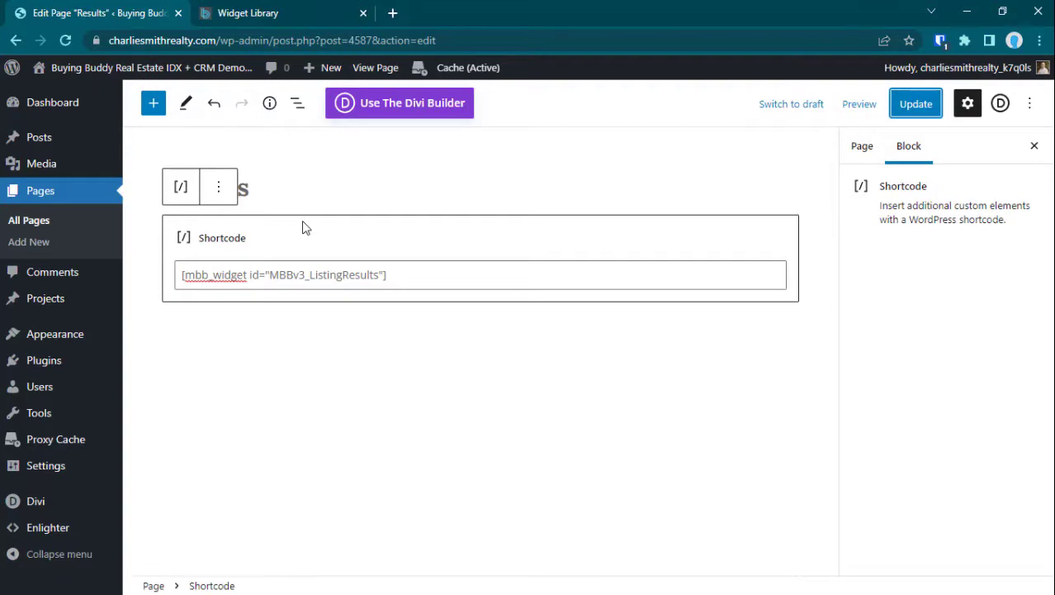
click(247, 12)
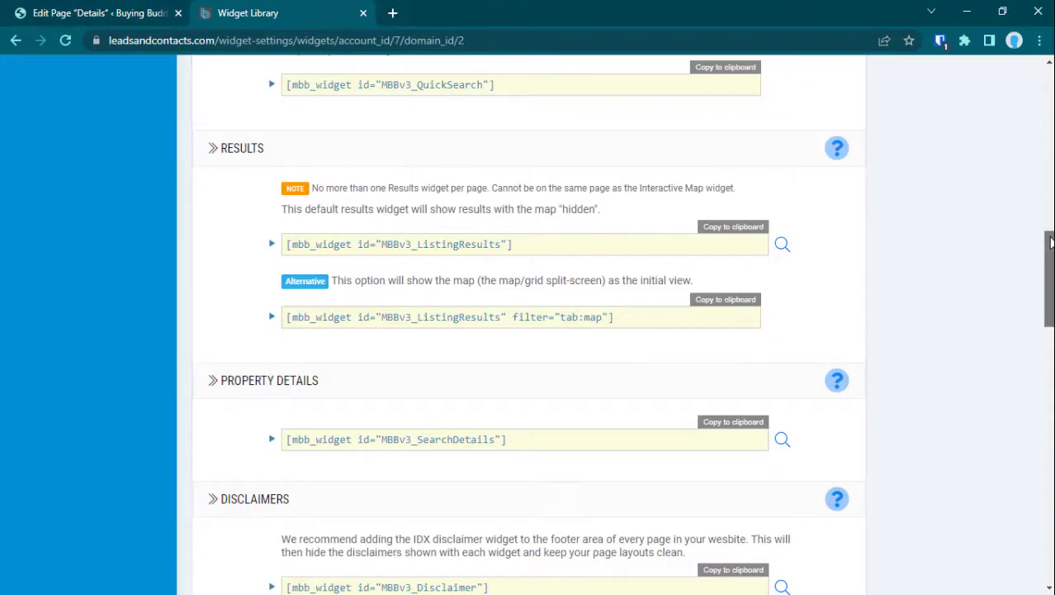
Add the copied MBBv3_SearchDetails shortcode in a new Details page block and update.
scroll(1051, 242, down, 2)
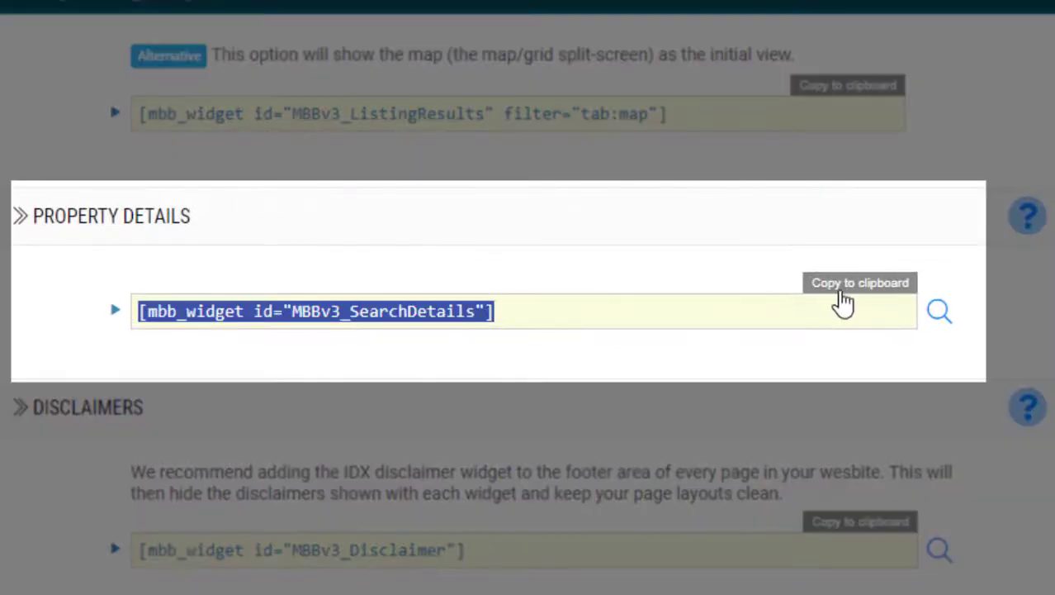
click(841, 287)
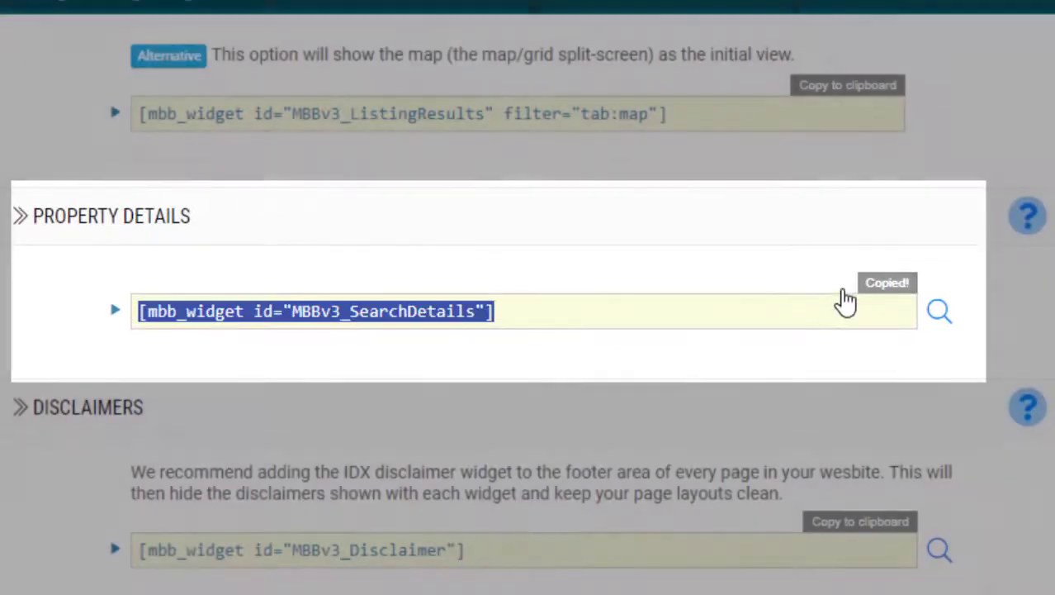
click(132, 12)
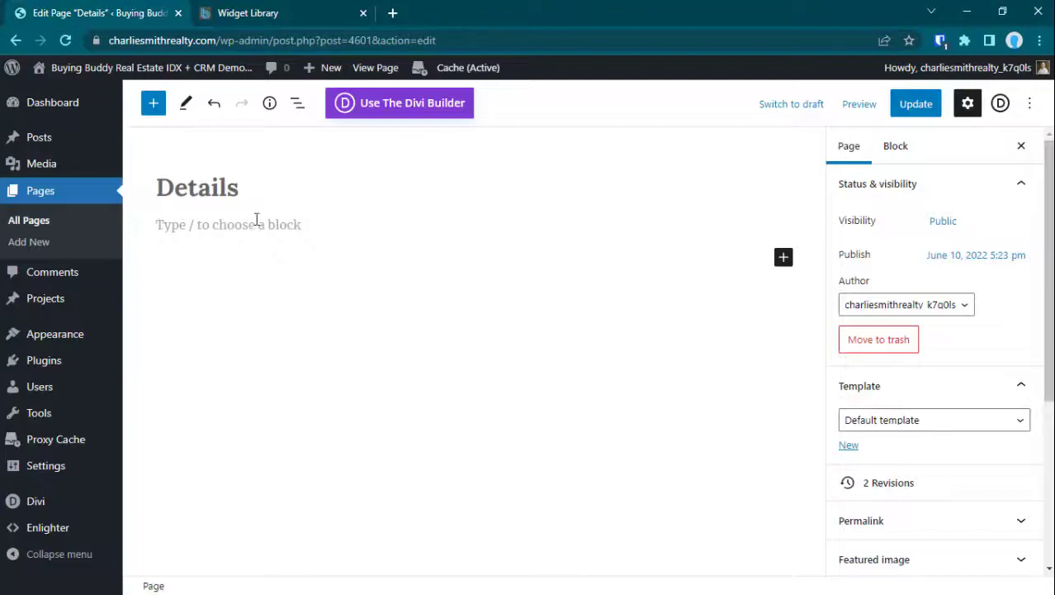
click(256, 221)
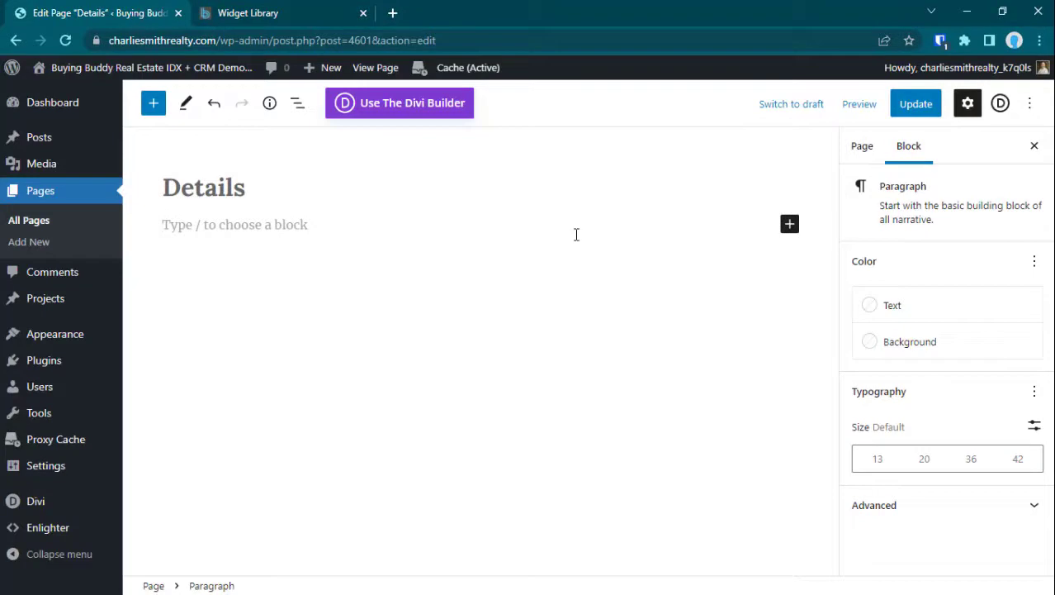
key(ctrl+v)
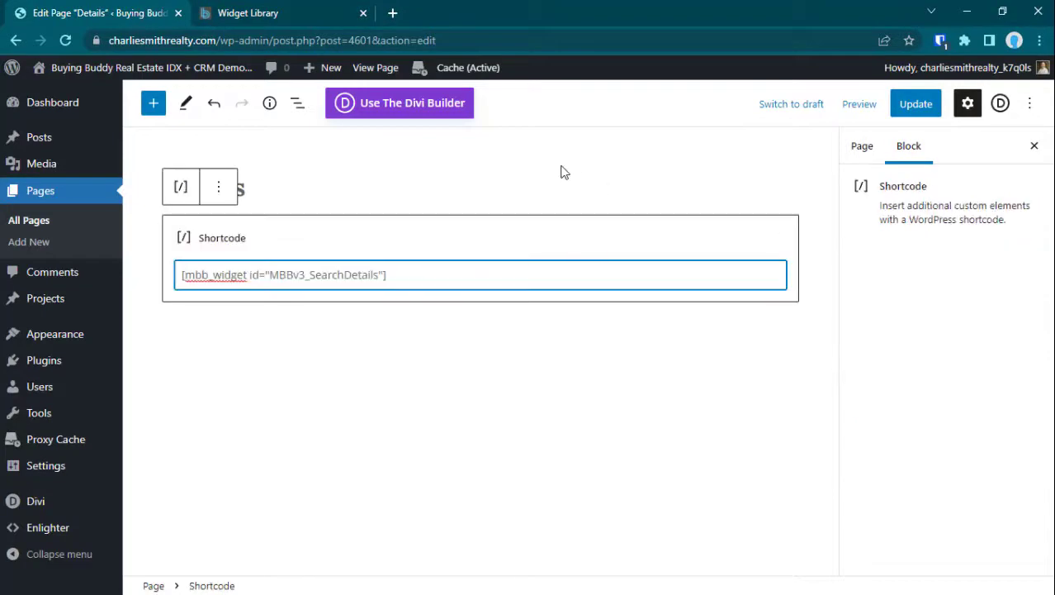
click(556, 169)
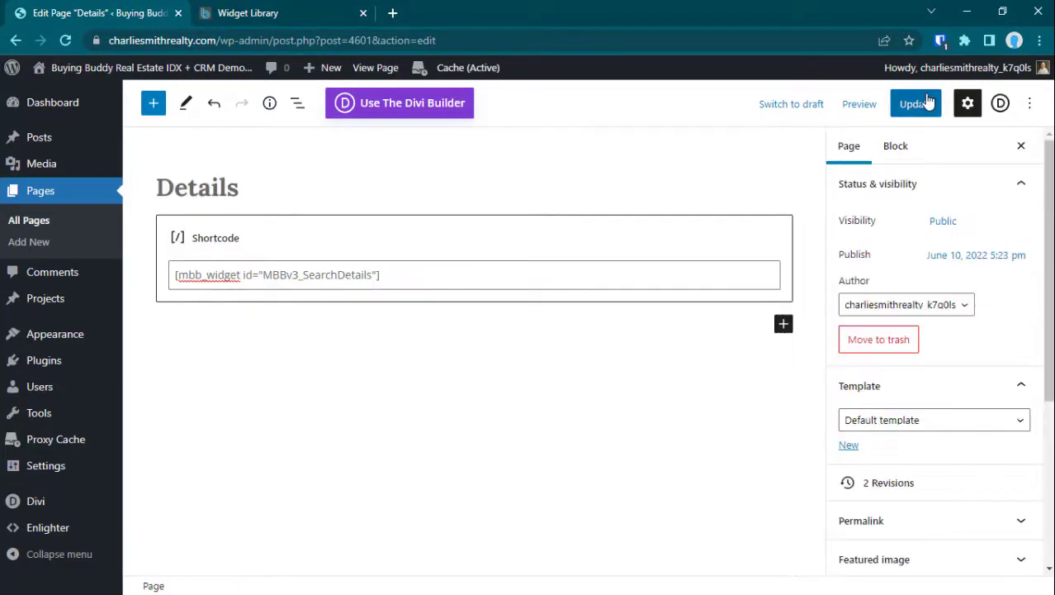
Select and copy the first Quick Search shortcode, formType:simple1, to the clipboard.
click(283, 13)
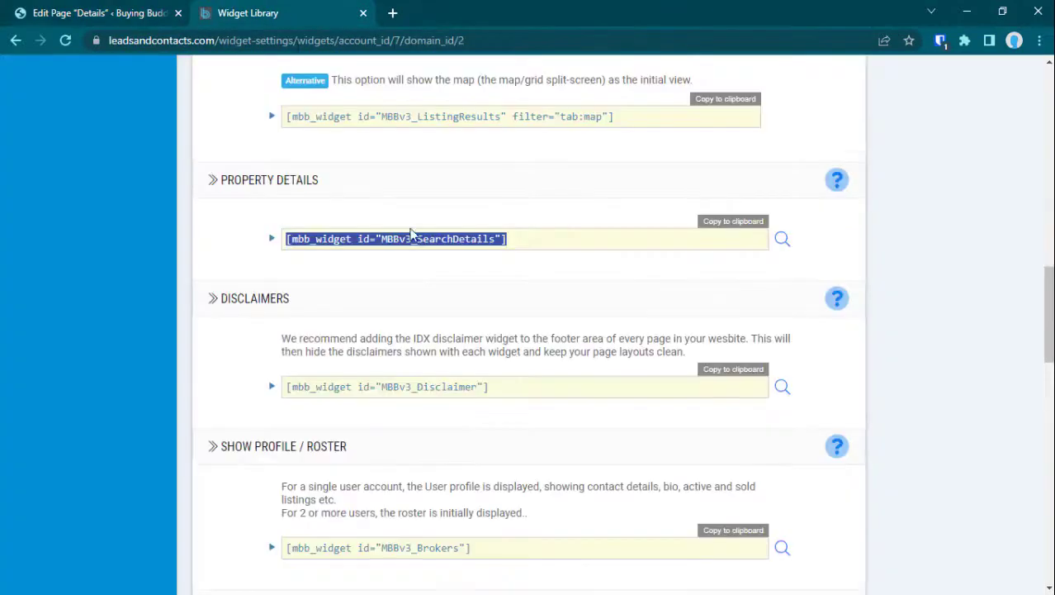
scroll(410, 236, down, 2)
scroll(410, 235, up, 3)
scroll(410, 236, up, 6)
scroll(410, 236, up, 2)
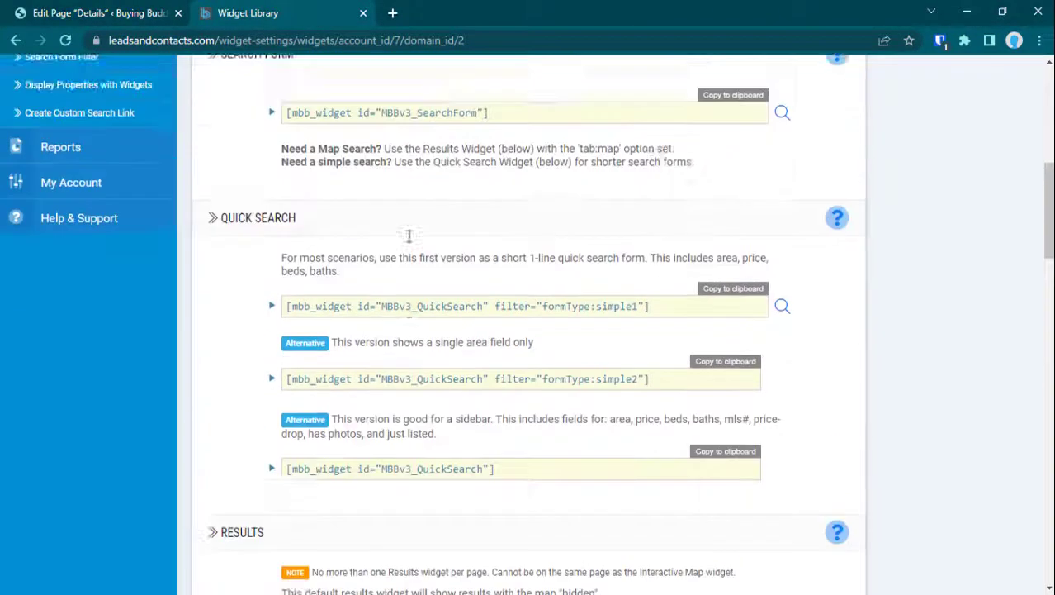
scroll(409, 237, up, 2)
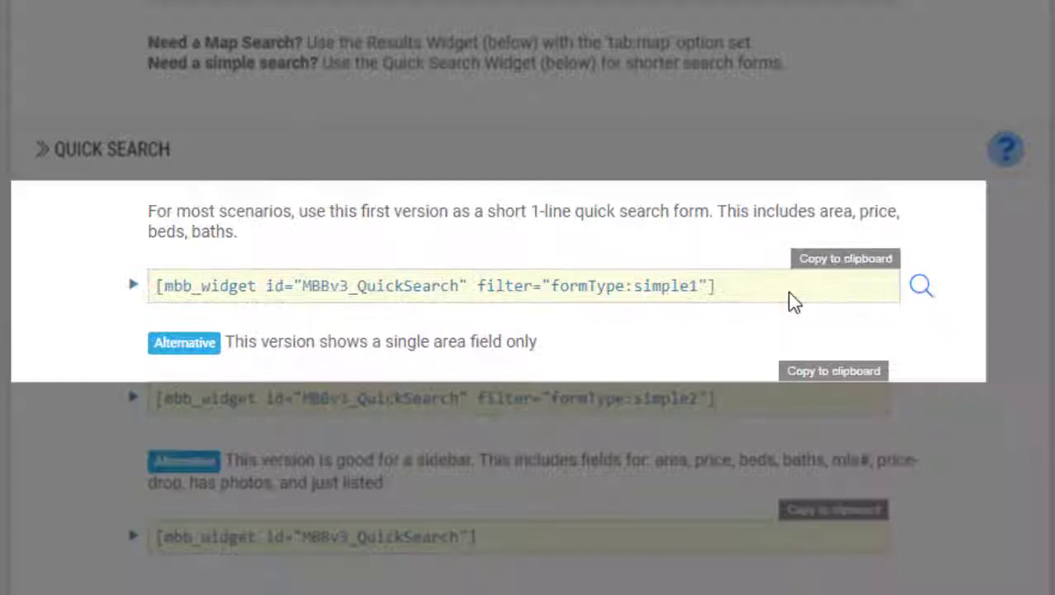
drag(792, 299, 106, 275)
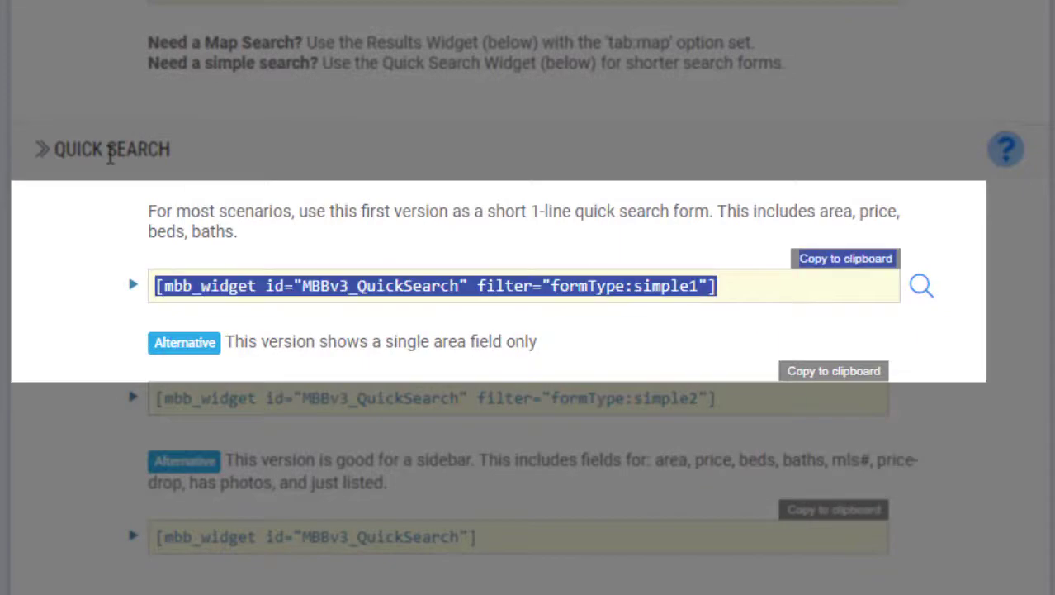
click(830, 260)
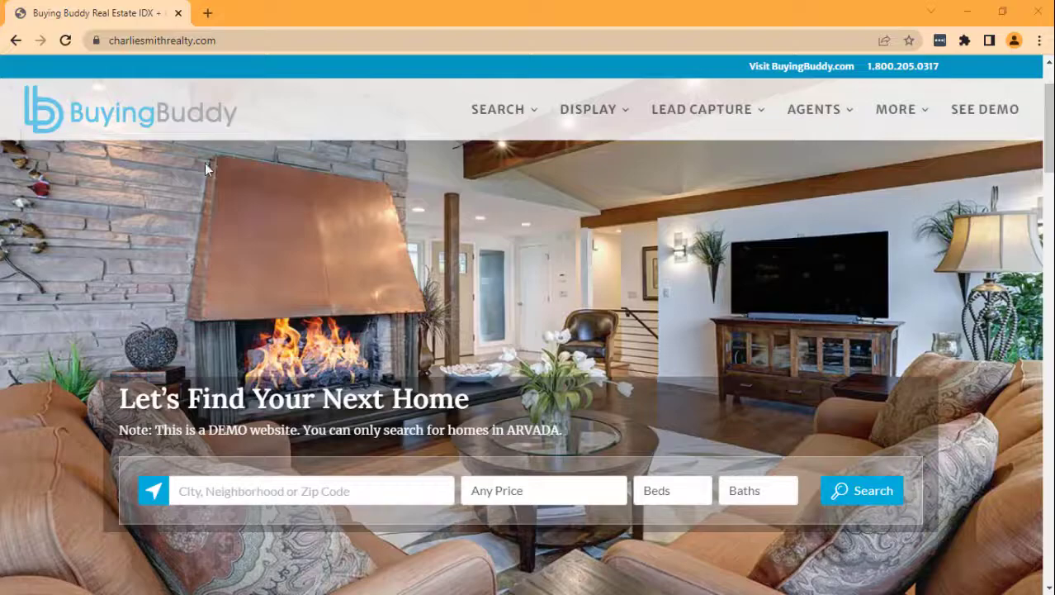
click(850, 490)
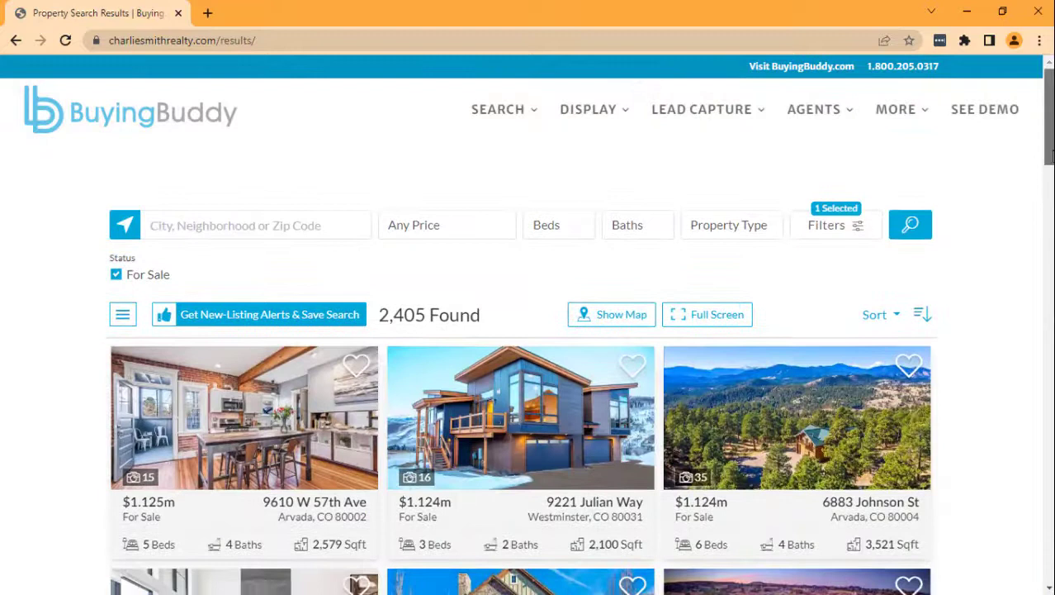
scroll(939, 234, down, 1)
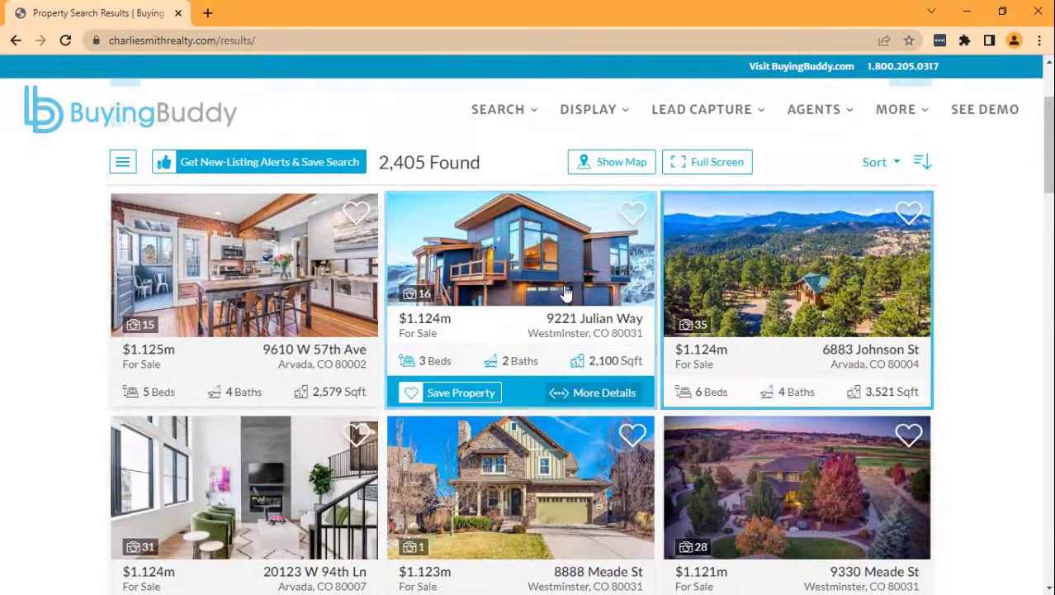
click(567, 294)
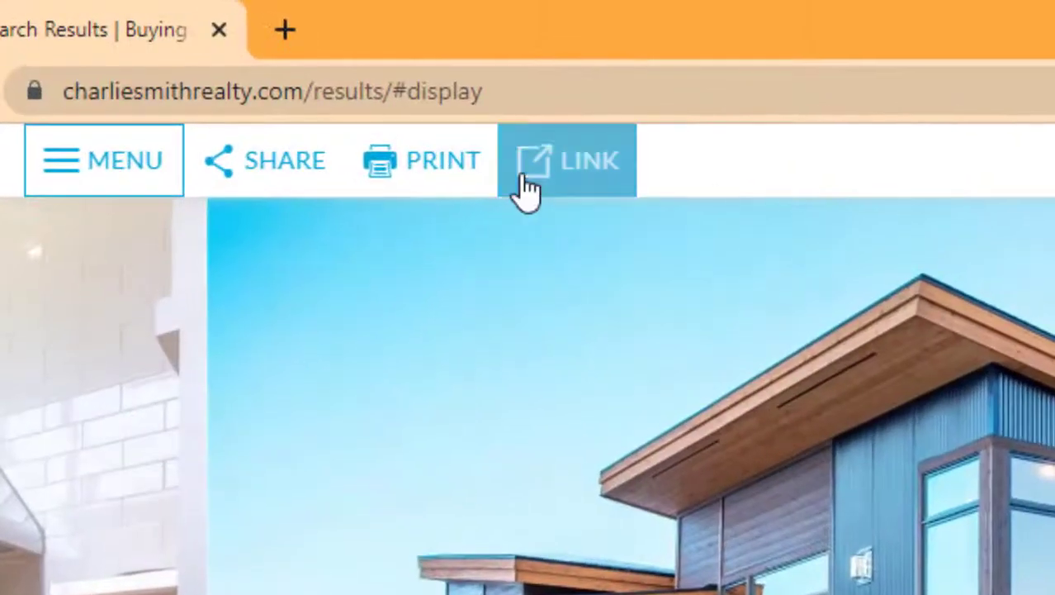
click(528, 184)
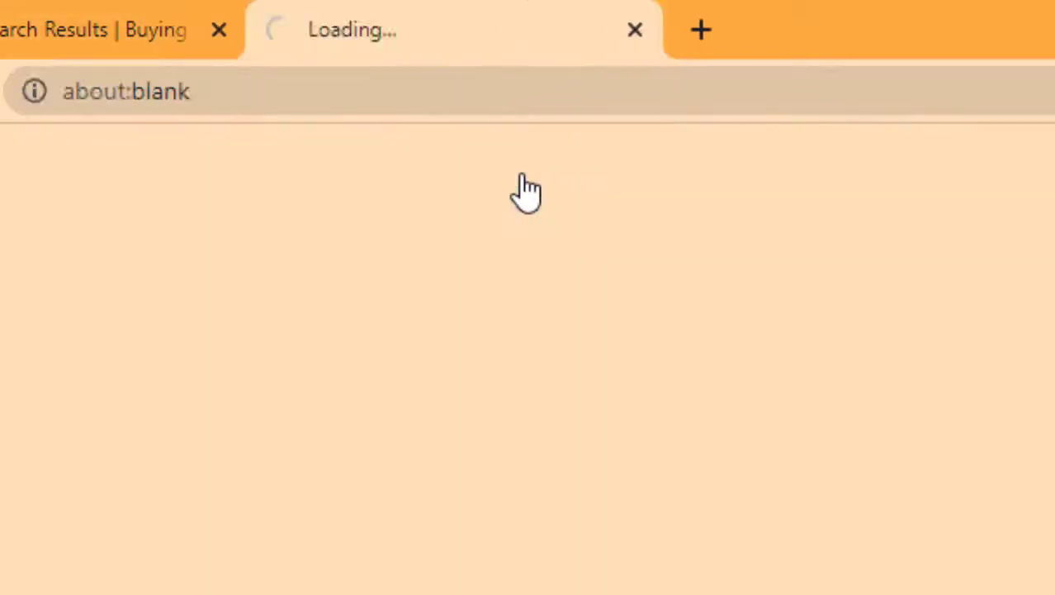
drag(1045, 91, 63, 90)
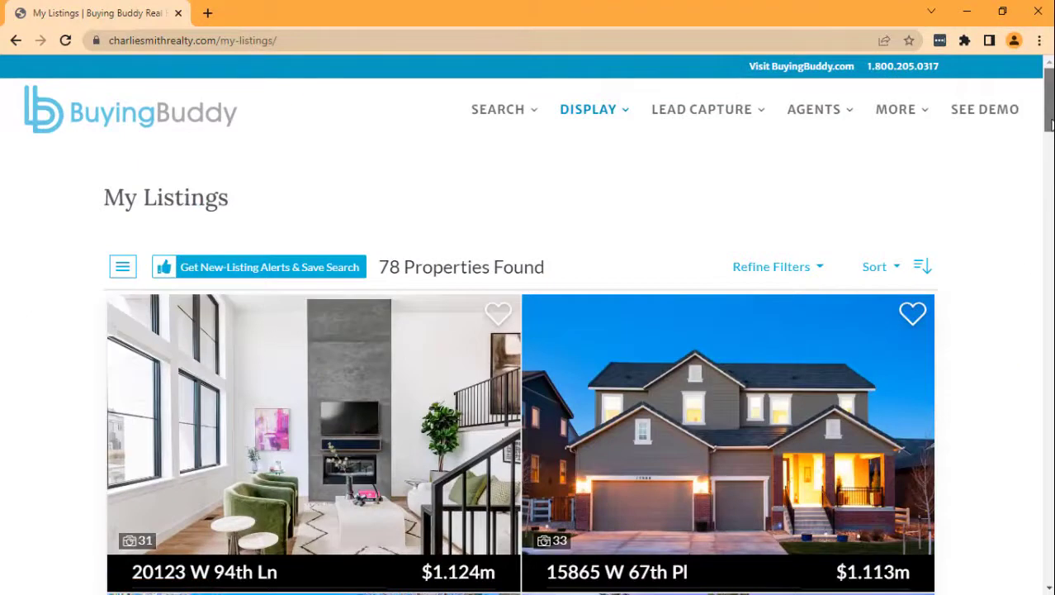
drag(1048, 122, 1047, 235)
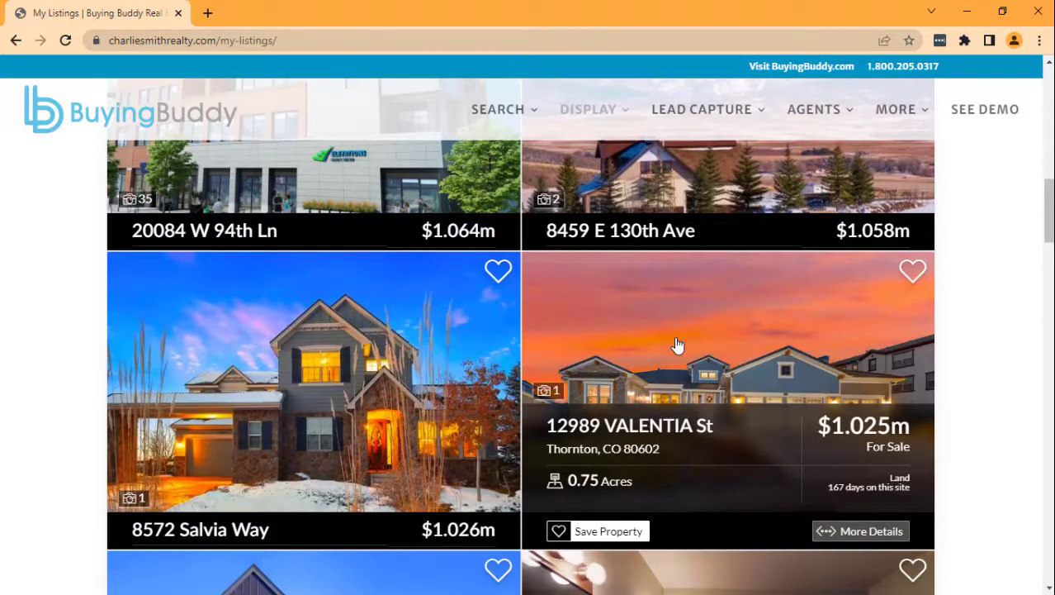
mouse_move(593, 109)
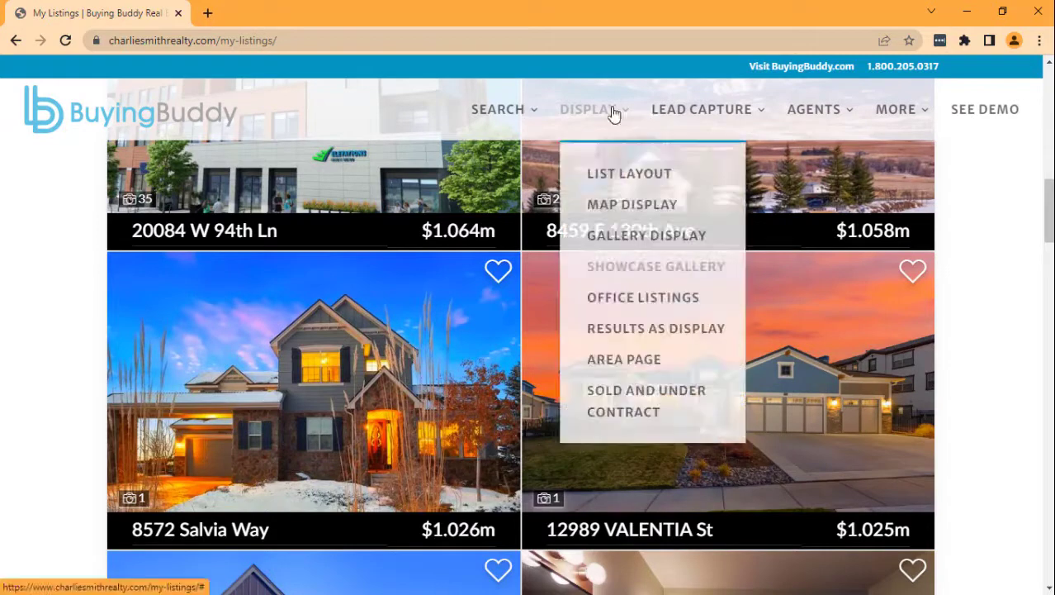
Open the Area Page example and scroll through its carousel, Leyden Ranch map and list widgets.
click(629, 362)
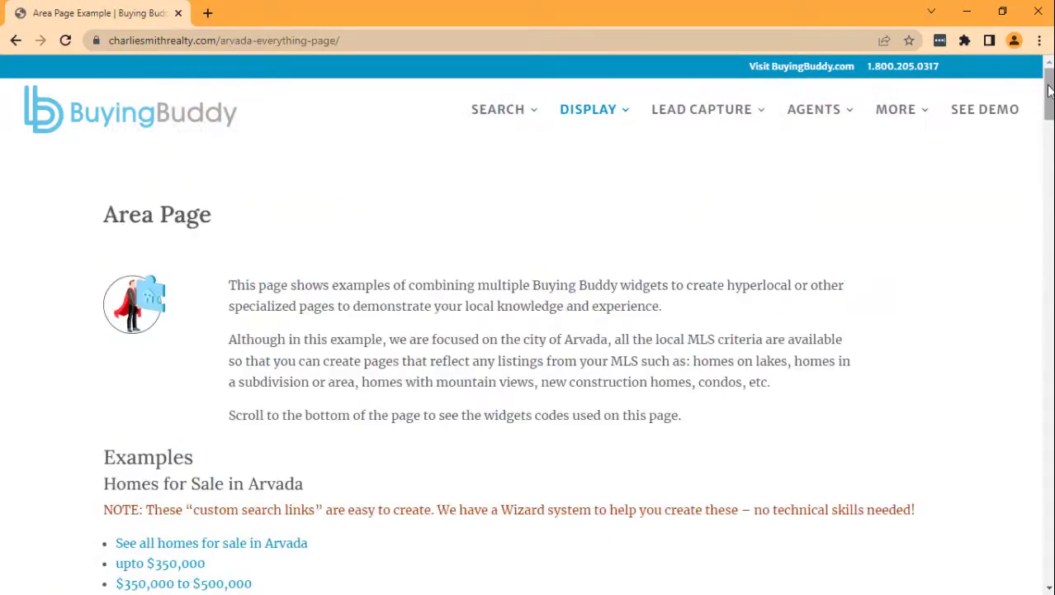
drag(1049, 96, 1051, 131)
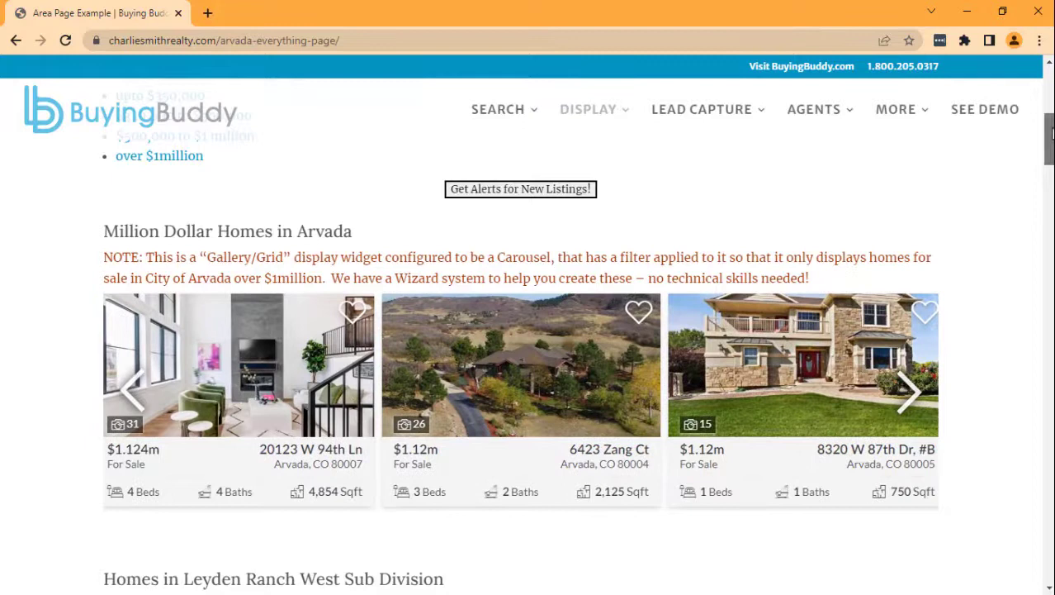
drag(1051, 130, 1050, 184)
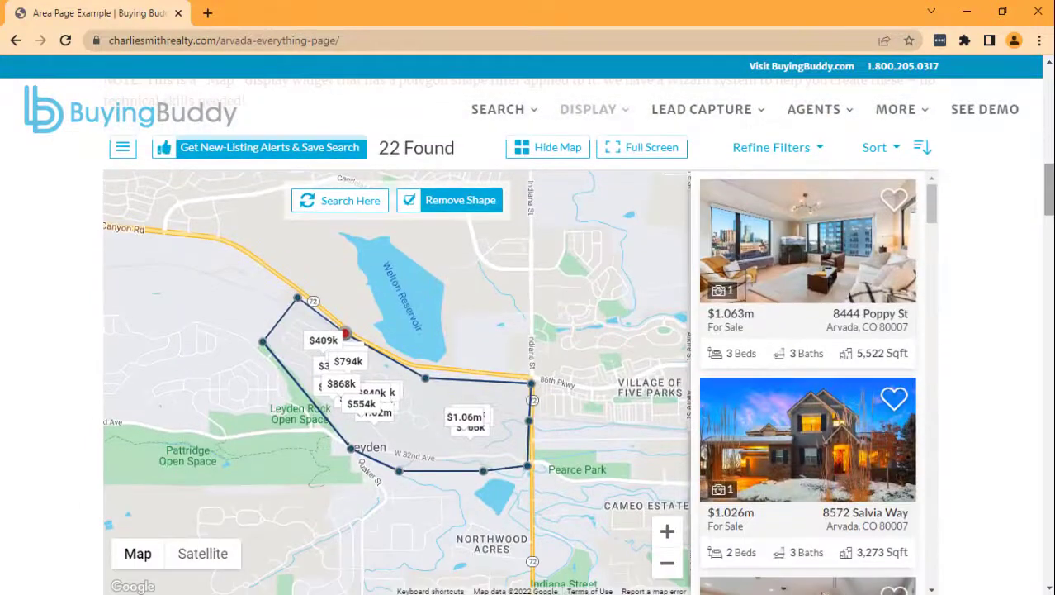
drag(1050, 187, 1051, 284)
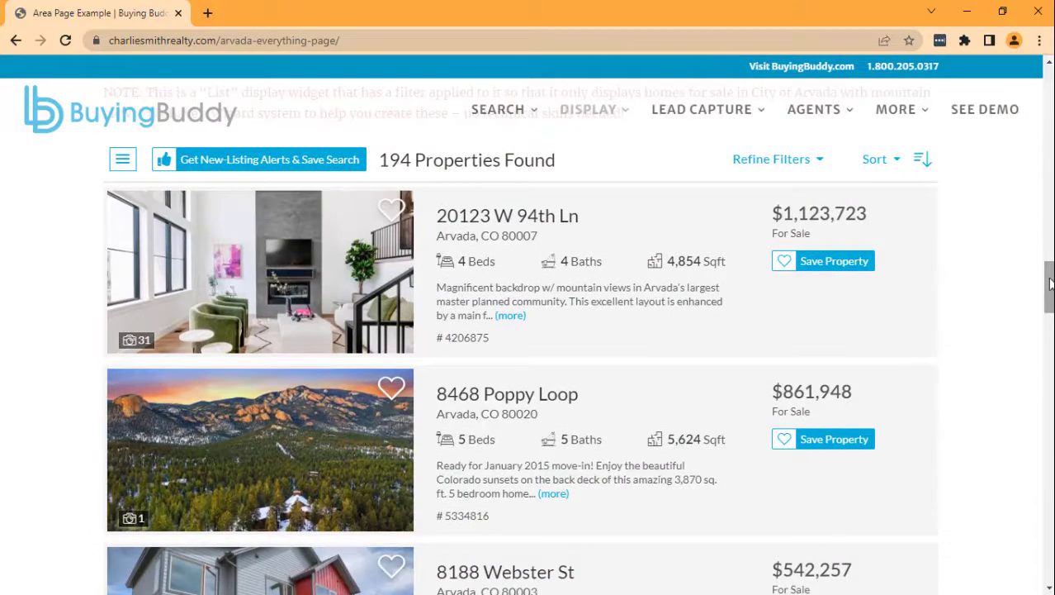
drag(1051, 284, 1032, 183)
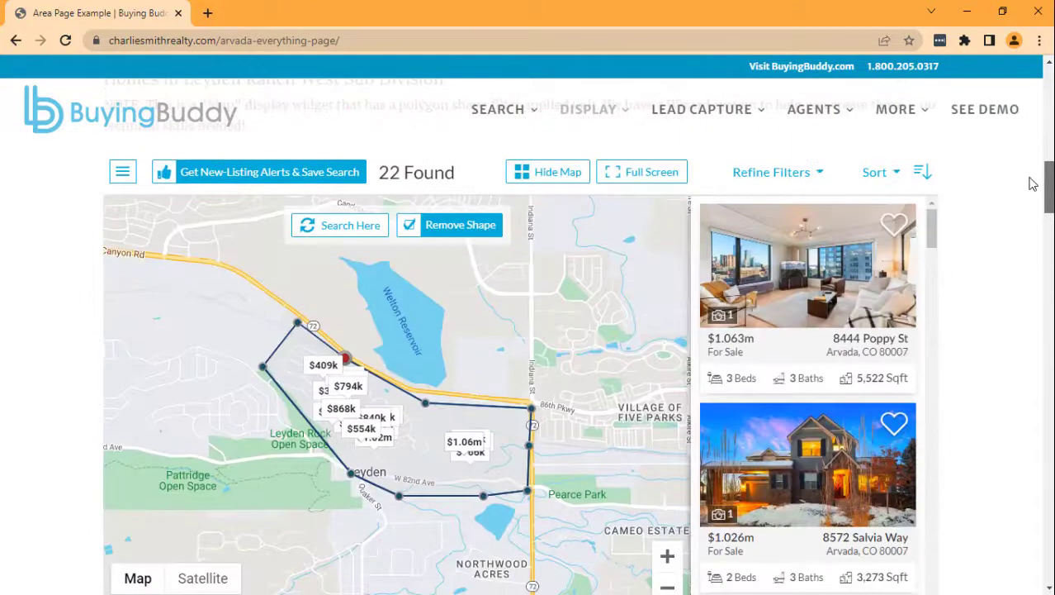
drag(1051, 189, 1050, 193)
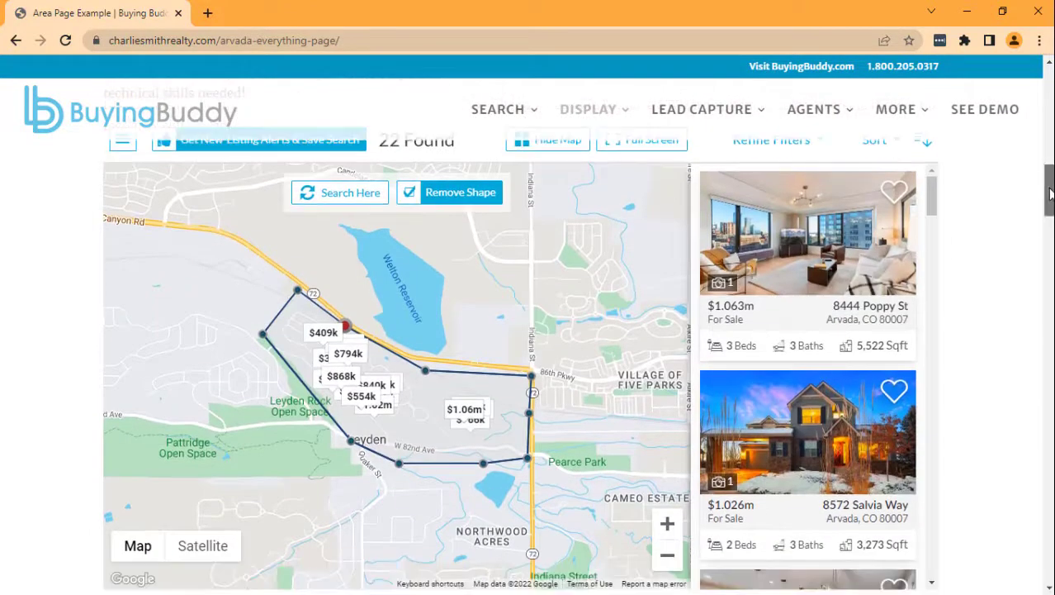